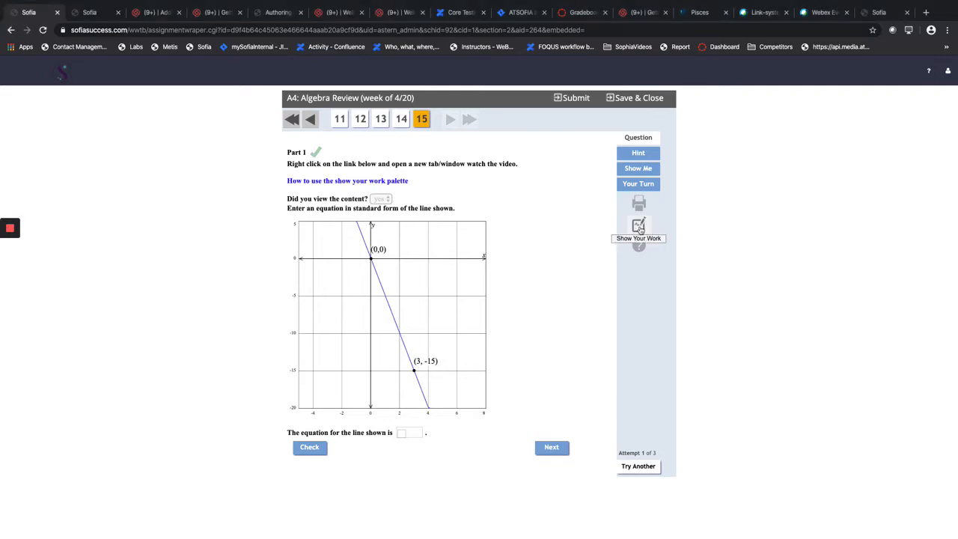
# - Open the Show Your Work whiteboard for question 15 and detach it into its own smaller window
pyautogui.click(639, 227)
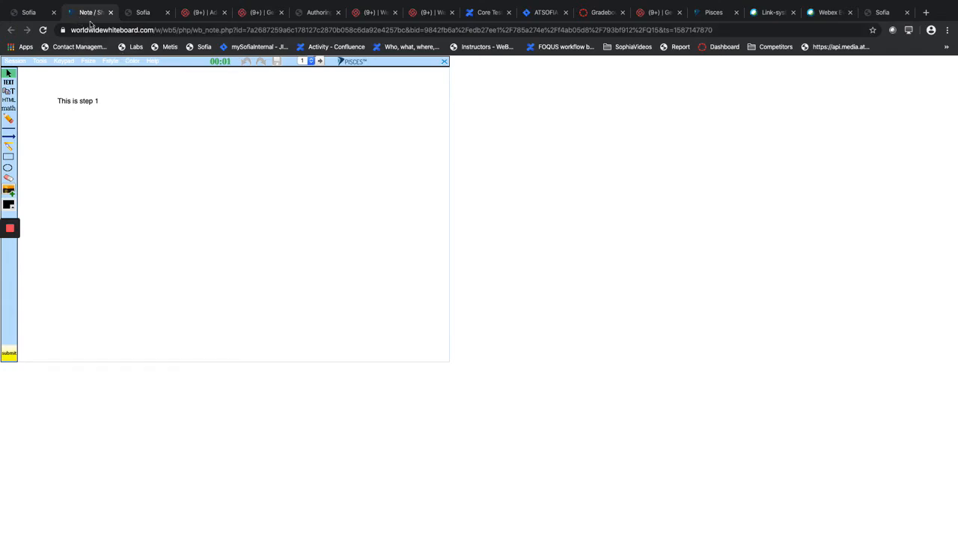
pyautogui.moveTo(90, 24); pyautogui.dragTo(366, 108)
pyautogui.click(274, 107)
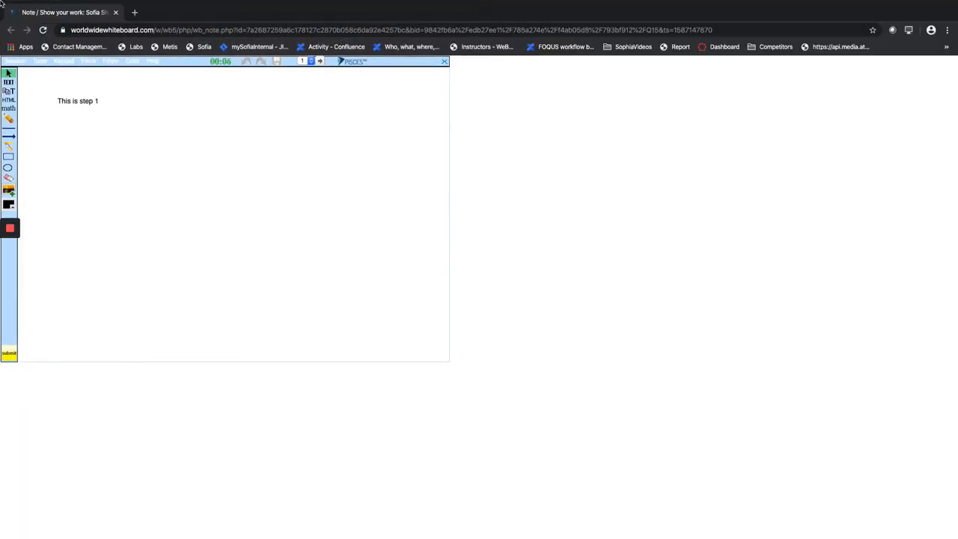
pyautogui.click(25, 18)
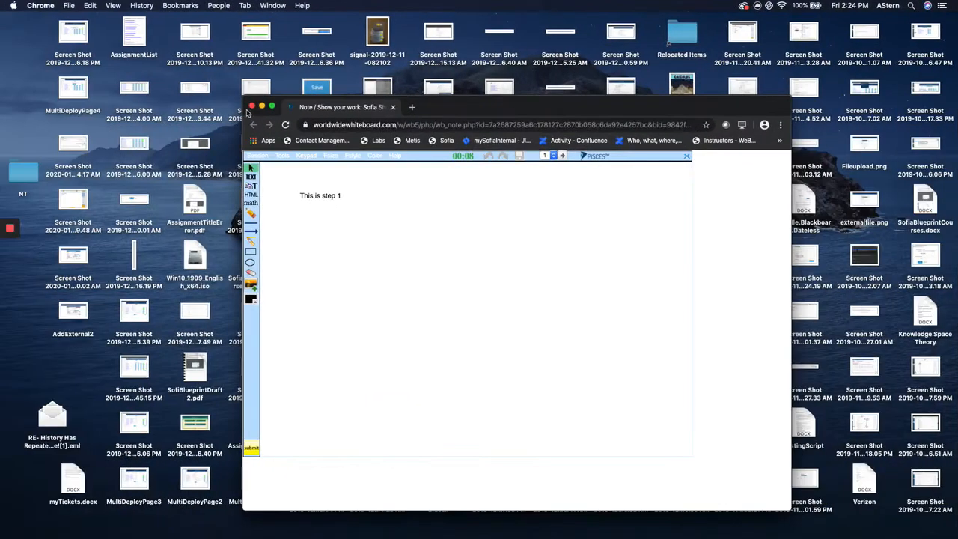
pyautogui.moveTo(248, 110); pyautogui.dragTo(429, 162)
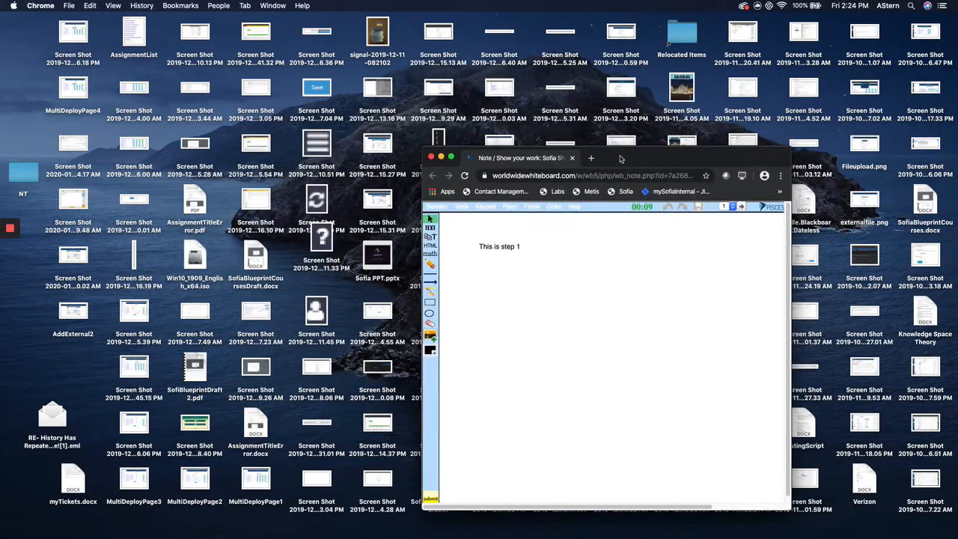
pyautogui.moveTo(621, 159); pyautogui.dragTo(637, 67)
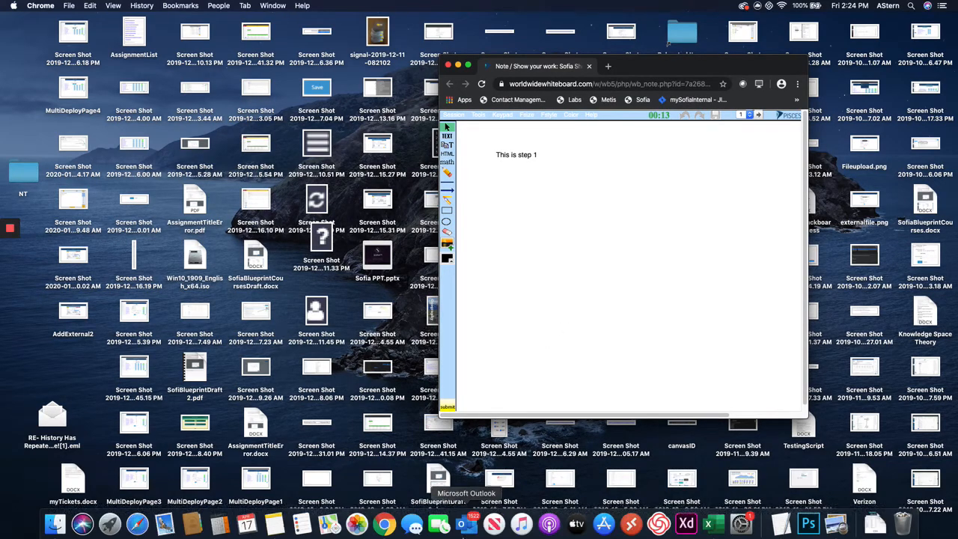
# - Take the assignment window out of full screen and arrange it beside the whiteboard with question 15's graph in view
pyautogui.click(384, 524)
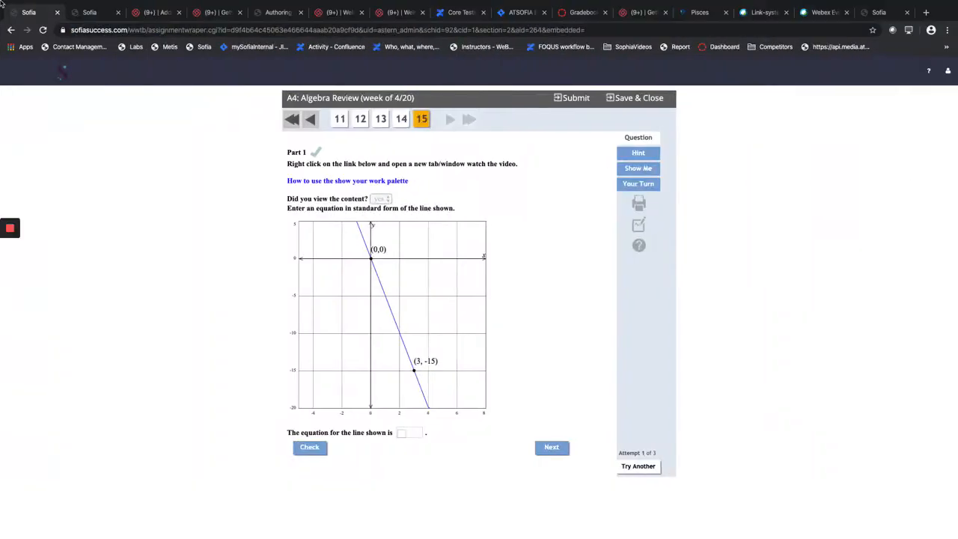
pyautogui.click(32, 21)
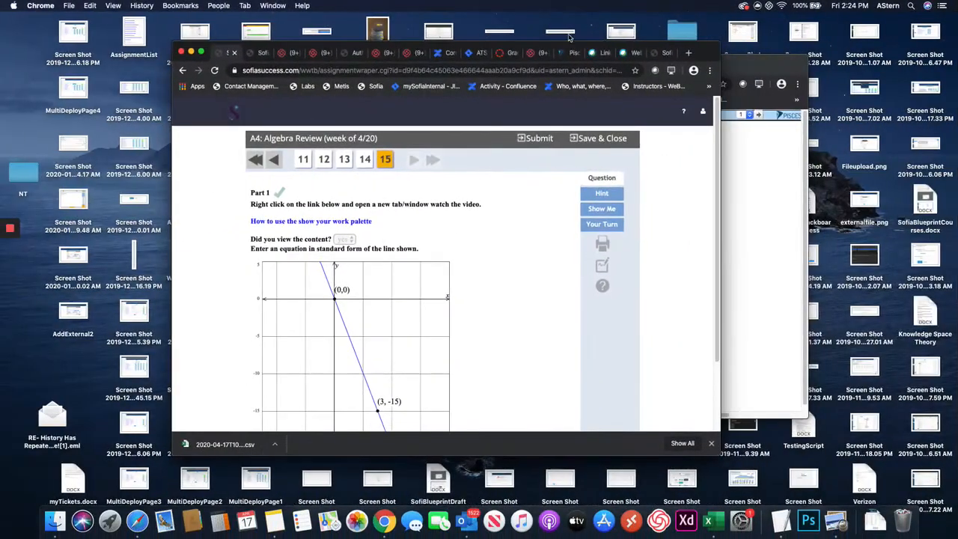
pyautogui.moveTo(608, 44); pyautogui.dragTo(443, 37)
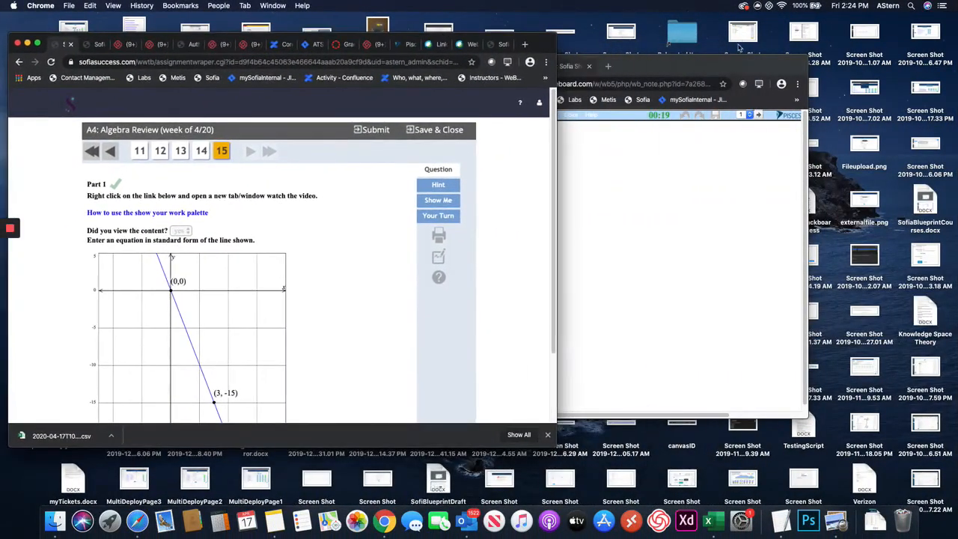
pyautogui.moveTo(738, 61); pyautogui.dragTo(792, 60)
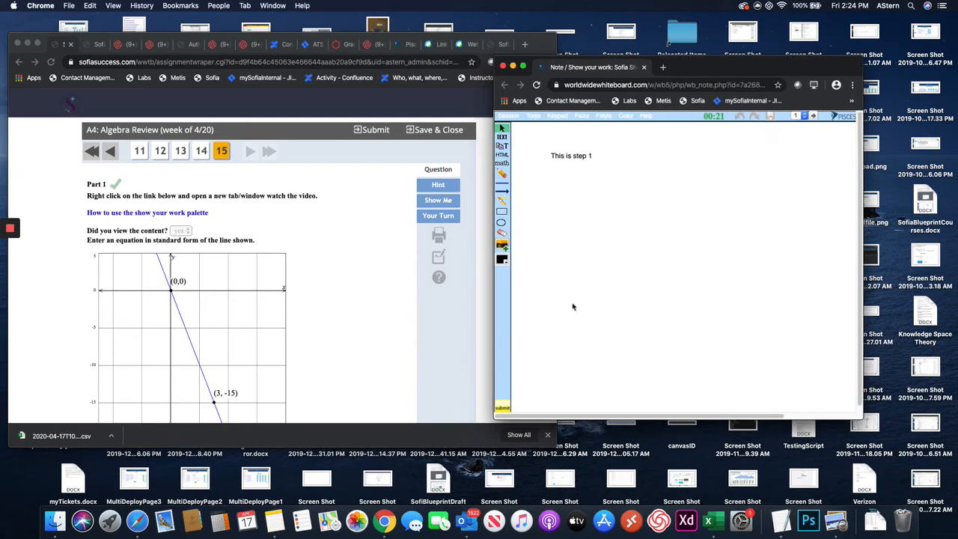
pyautogui.scroll(-1, 325, 352)
pyautogui.scroll(-3, 324, 352)
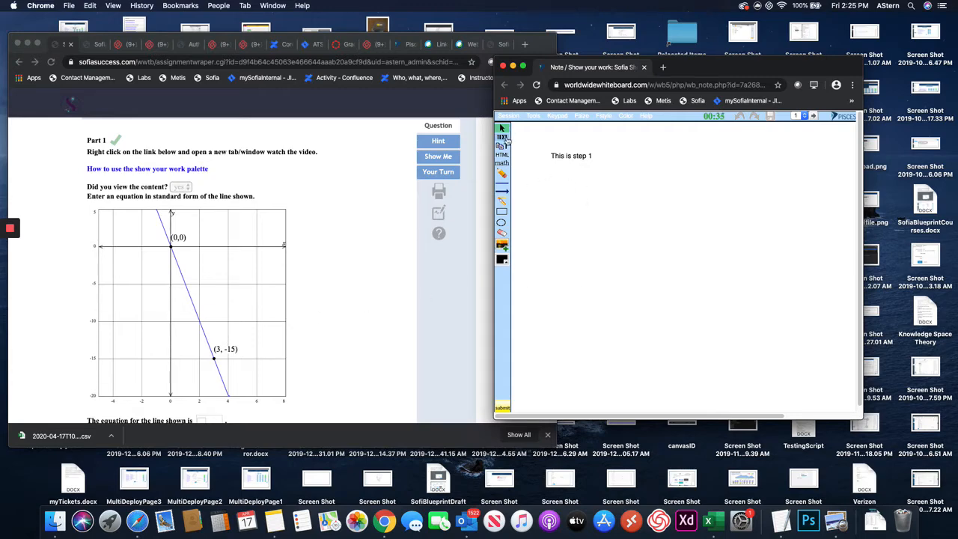
# - Delete the existing text line on the whiteboard and add a new line reading "This is step 1"
pyautogui.click(576, 155)
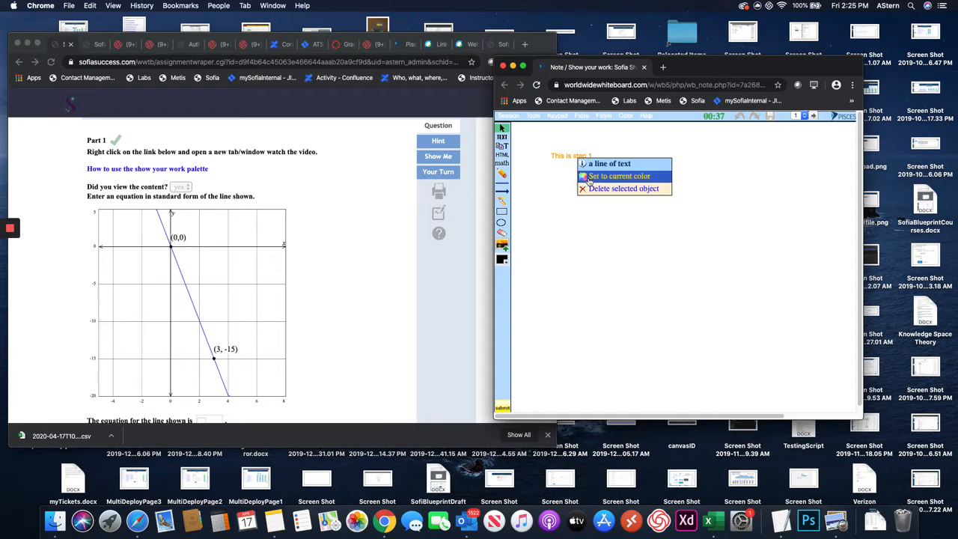
pyautogui.click(622, 189)
pyautogui.click(503, 139)
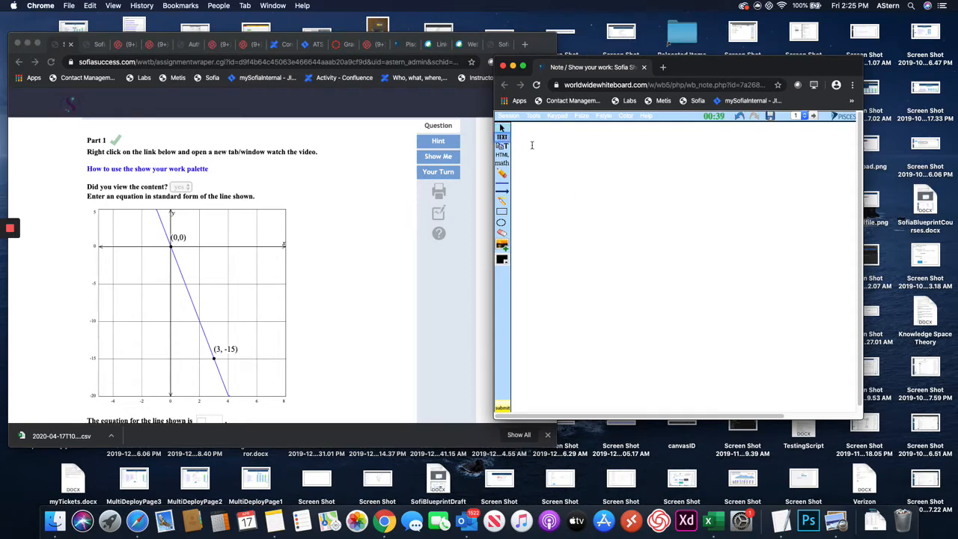
pyautogui.click(562, 148)
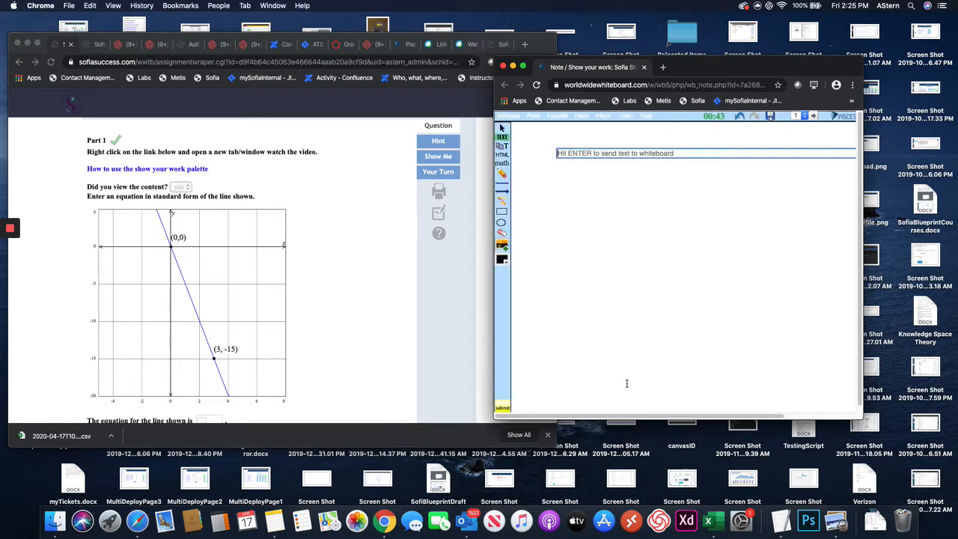
pyautogui.write('Thi')
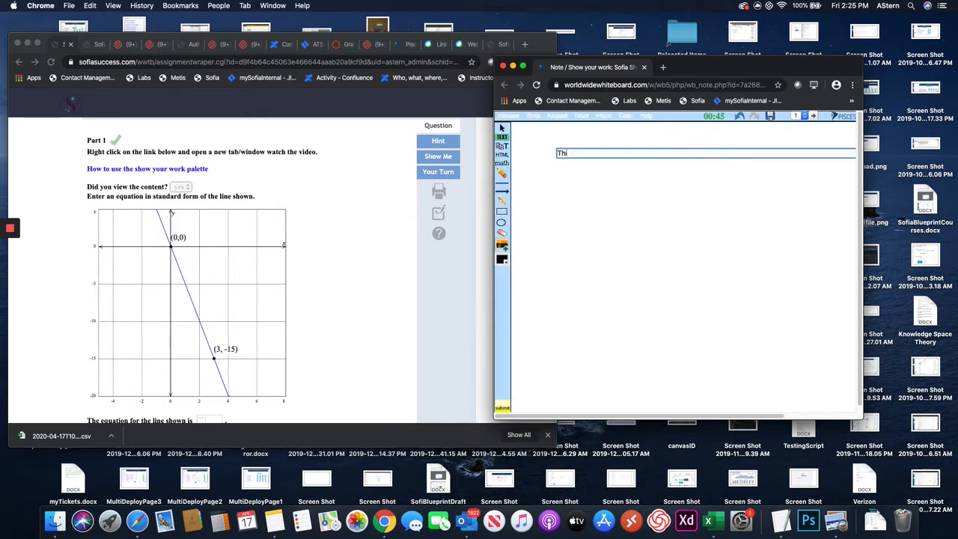
pyautogui.write('s is step 1')
pyautogui.click(502, 128)
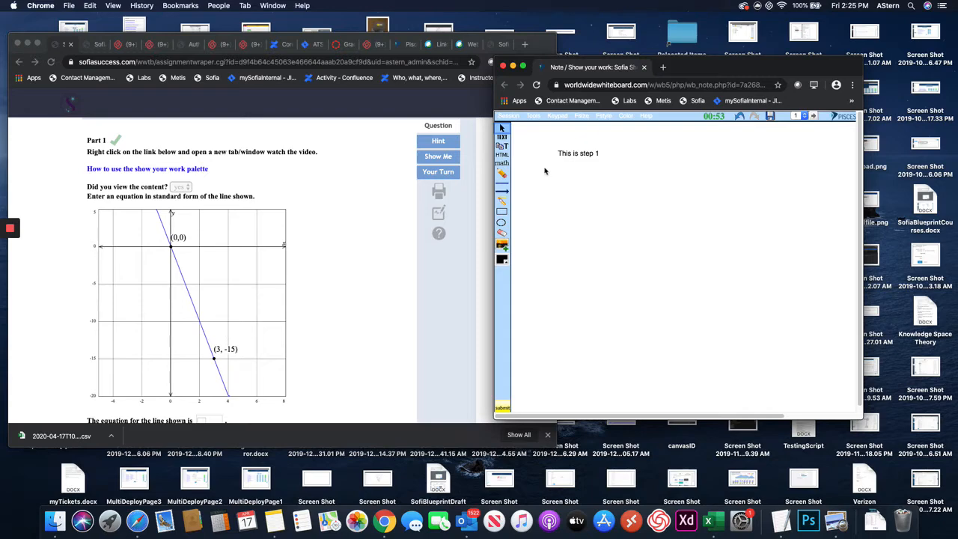
# - Try the math editor and draw a freehand pencil doodle on the whiteboard, erasing the doodle again
pyautogui.click(501, 162)
pyautogui.click(674, 186)
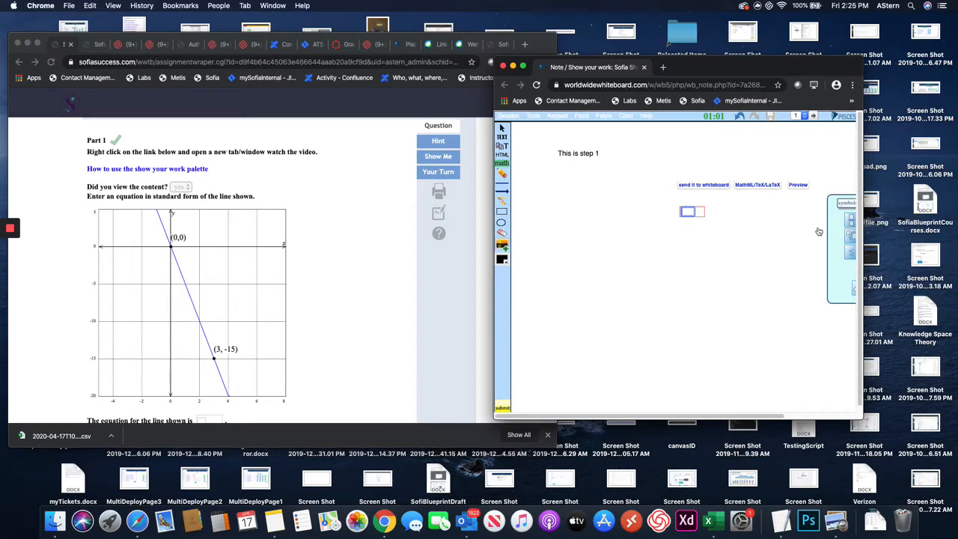
pyautogui.click(501, 173)
pyautogui.moveTo(594, 247)
pyautogui.mouseDown()
pyautogui.moveTo(691, 268)
pyautogui.moveTo(702, 278)
pyautogui.mouseUp()
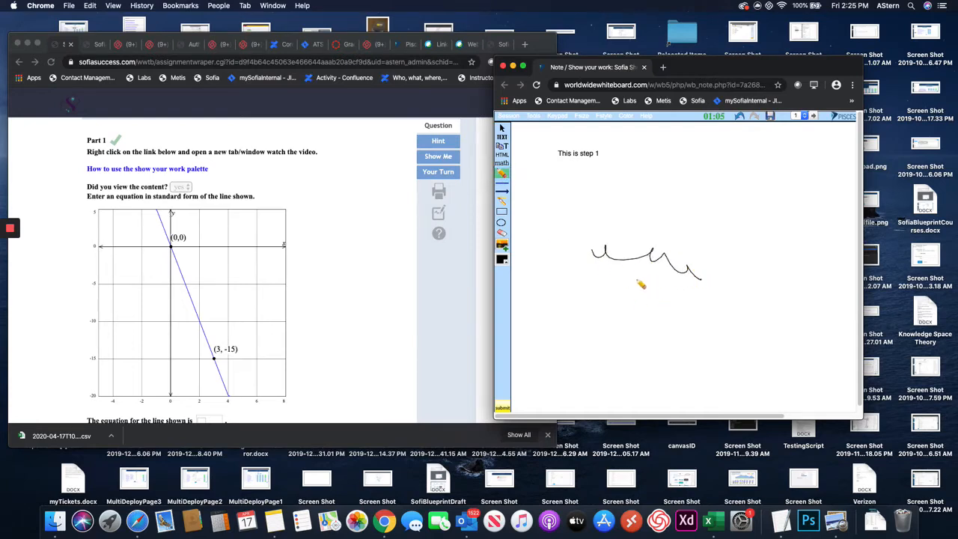
pyautogui.click(502, 232)
pyautogui.moveTo(618, 250)
pyautogui.mouseDown()
pyautogui.moveTo(598, 258)
pyautogui.moveTo(712, 260)
pyautogui.moveTo(585, 264)
pyautogui.moveTo(606, 246)
pyautogui.moveTo(620, 265)
pyautogui.moveTo(674, 262)
pyautogui.moveTo(659, 274)
pyautogui.moveTo(691, 274)
pyautogui.mouseUp()
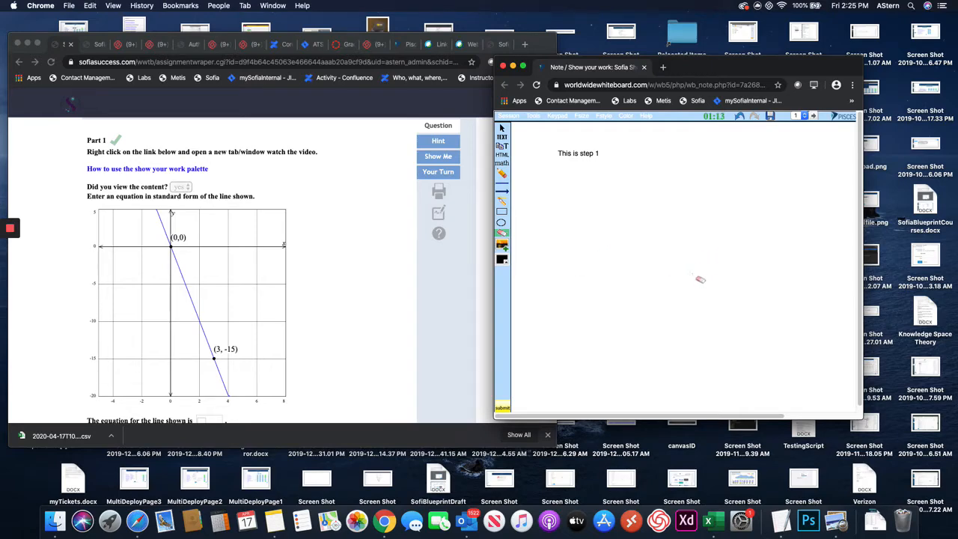
# - Draw a wide rectangle and an upright oval on the whiteboard below the text line
pyautogui.click(502, 212)
pyautogui.moveTo(561, 209)
pyautogui.mouseDown()
pyautogui.moveTo(640, 225)
pyautogui.moveTo(641, 235)
pyautogui.moveTo(690, 238)
pyautogui.moveTo(736, 264)
pyautogui.moveTo(697, 280)
pyautogui.mouseUp()
pyautogui.click(501, 223)
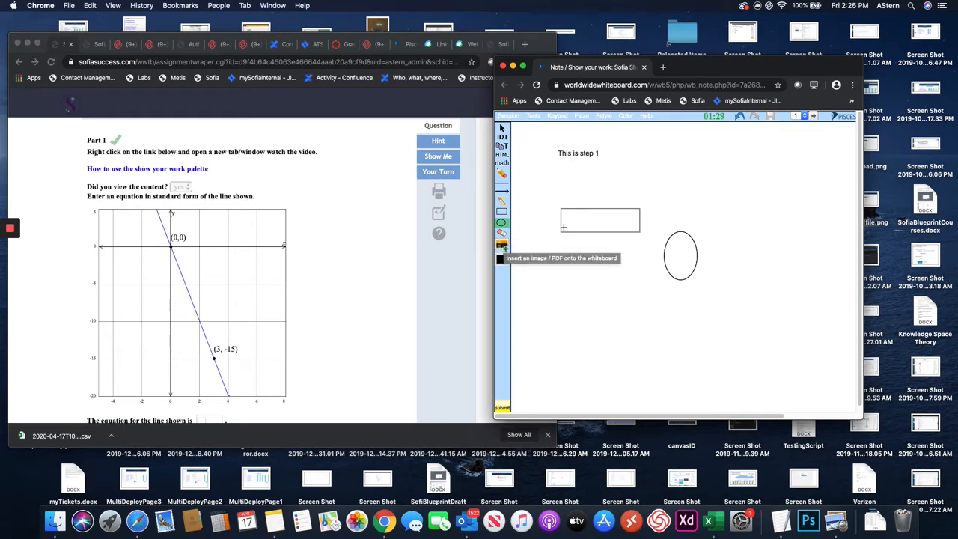
# - Delete the rectangle and the oval from the whiteboard
pyautogui.click(502, 128)
pyautogui.click(570, 212)
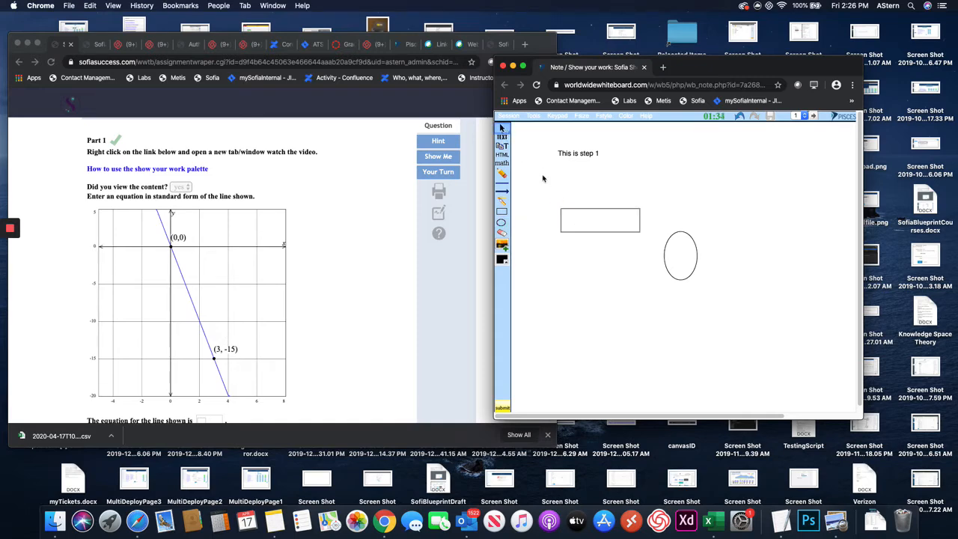
pyautogui.rightClick(562, 211)
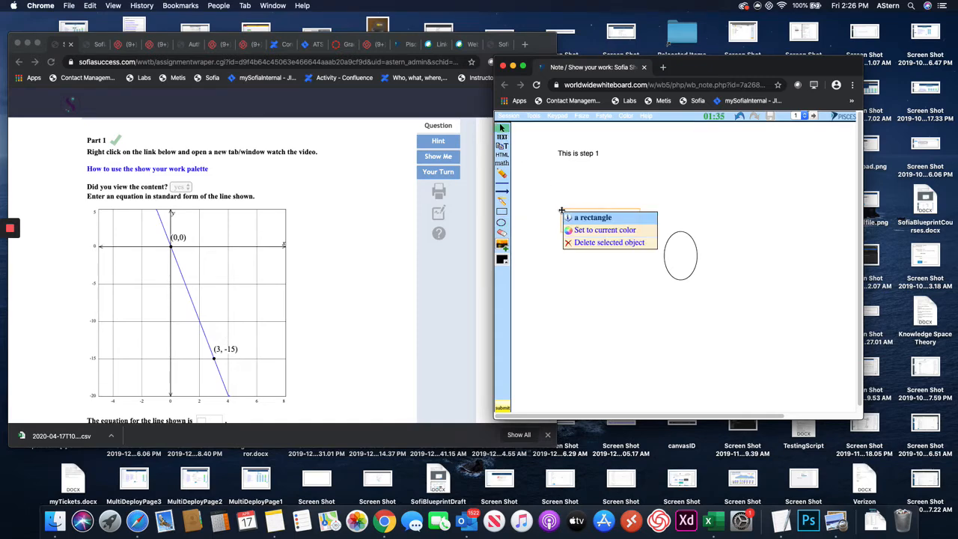
pyautogui.click(588, 242)
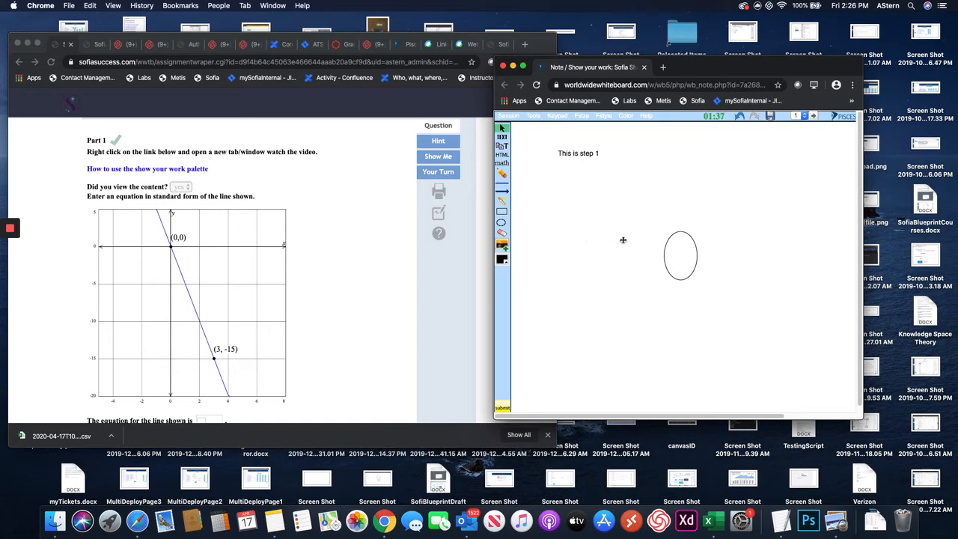
pyautogui.rightClick(680, 232)
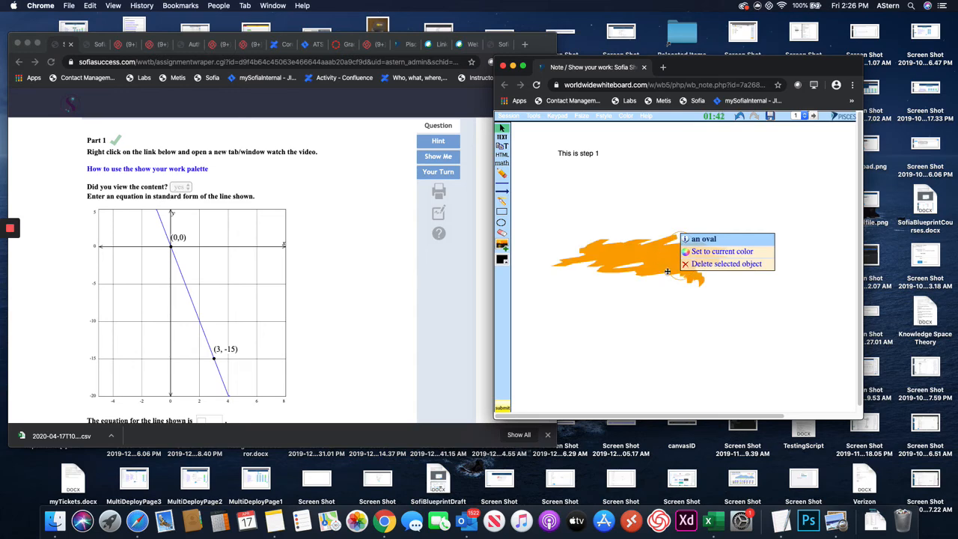
pyautogui.click(698, 264)
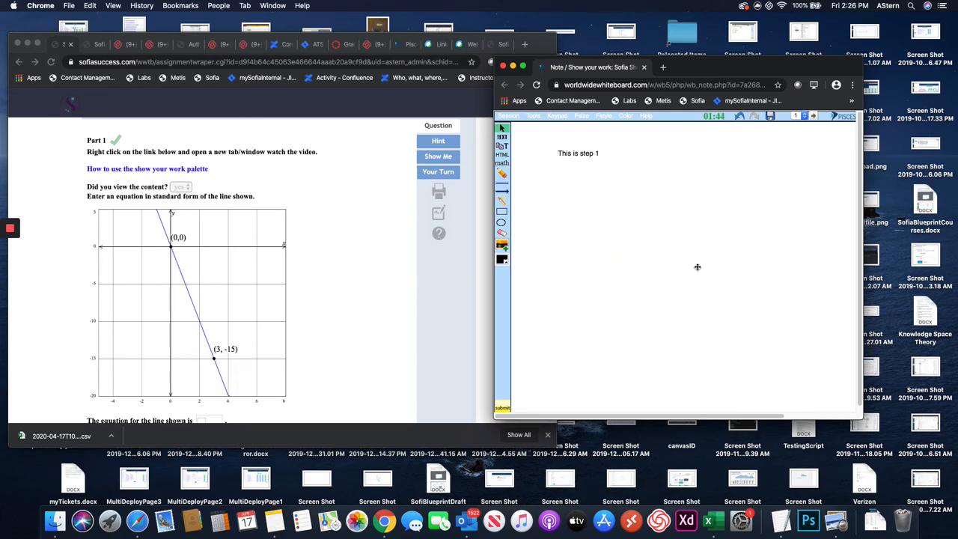
# - Start a math equation below the text line with "m =" and a fraction whose numerator is −15 − (0)
pyautogui.click(502, 163)
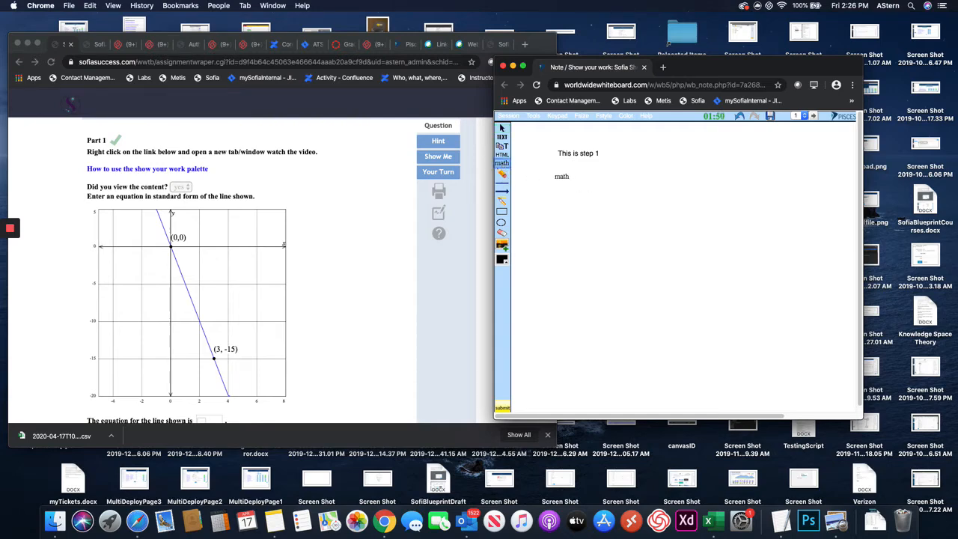
pyautogui.click(558, 176)
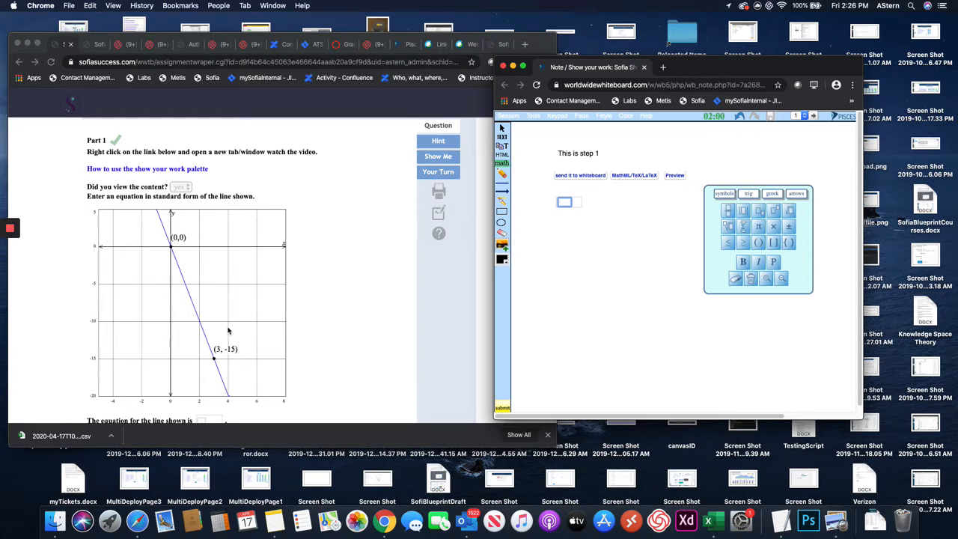
pyautogui.write('m')
pyautogui.write('=')
pyautogui.click(730, 215)
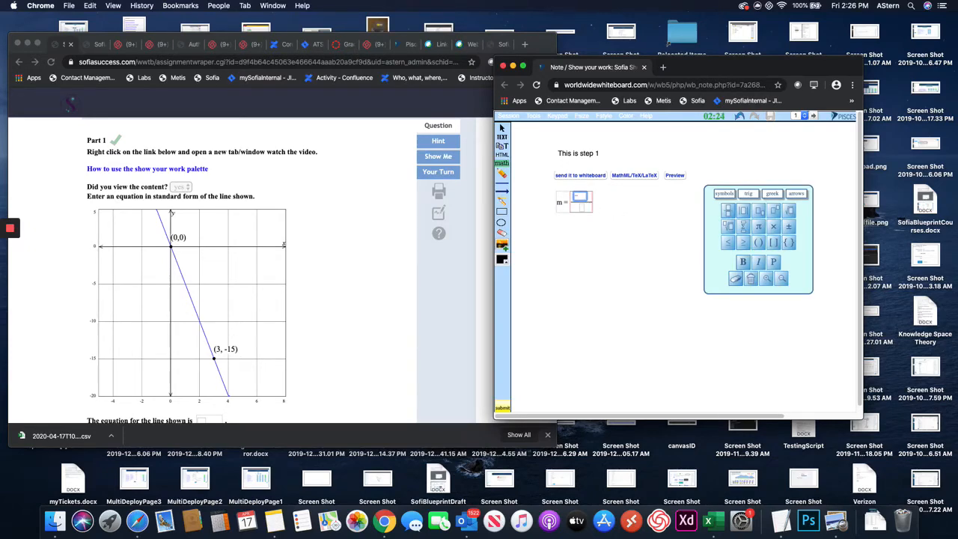
pyautogui.write('5 - (')
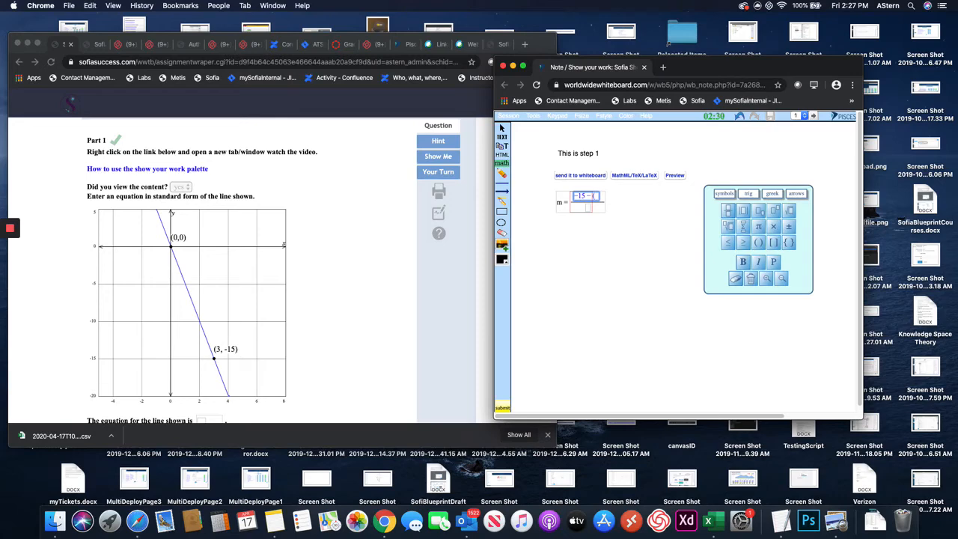
pyautogui.write('-')
pyautogui.press('BackSpace')
pyautogui.write('0)')
# - Fill the slope fraction's denominator with 3 − 0
pyautogui.click(589, 209)
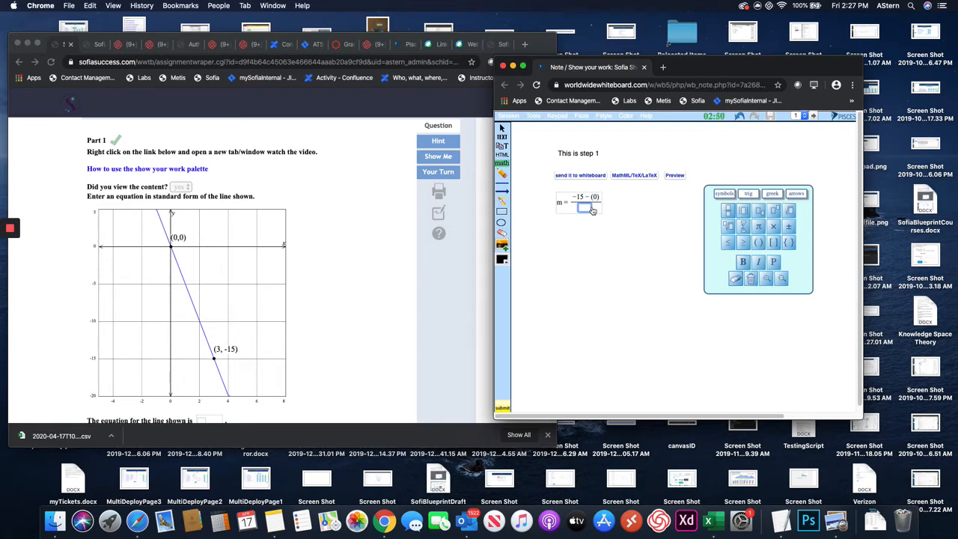
pyautogui.write('3')
pyautogui.write('-')
pyautogui.write('0')
# - Append an equals sign and an empty fraction after the slope fraction, and place the equation on the whiteboard
pyautogui.click(628, 210)
pyautogui.click(601, 203)
pyautogui.press('Right')
pyautogui.press('Right')
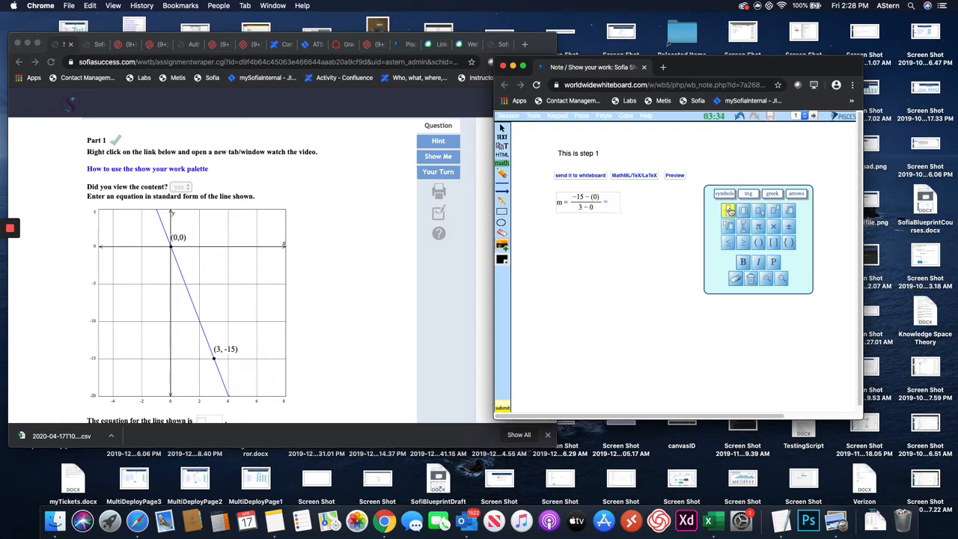
pyautogui.write('=')
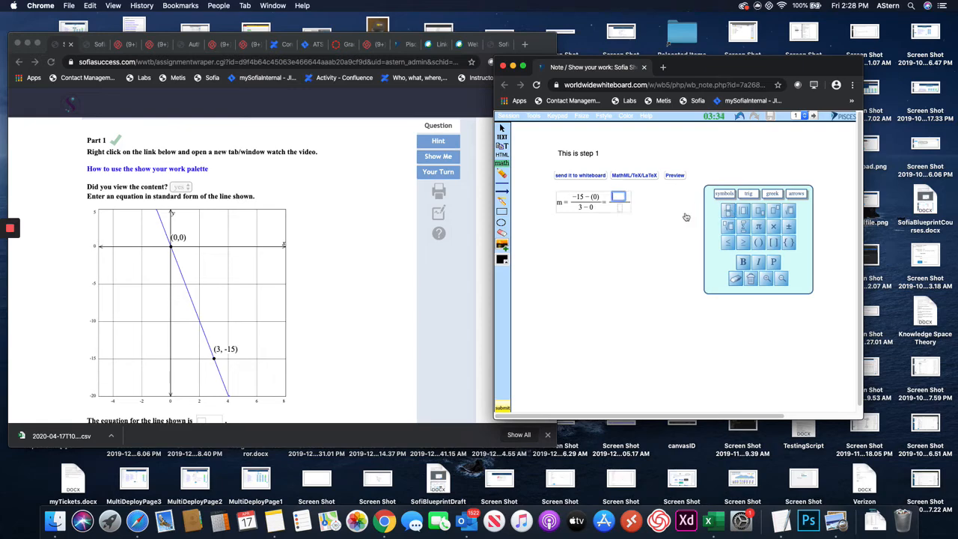
pyautogui.click(501, 129)
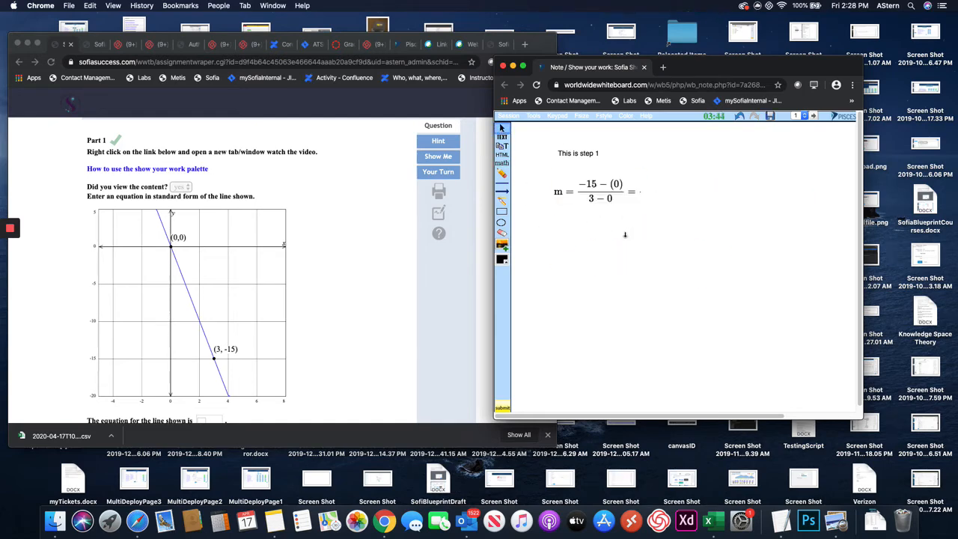
# - Delete the freehand doodle below the slope equation
pyautogui.rightClick(633, 249)
pyautogui.click(642, 279)
pyautogui.rightClick(603, 255)
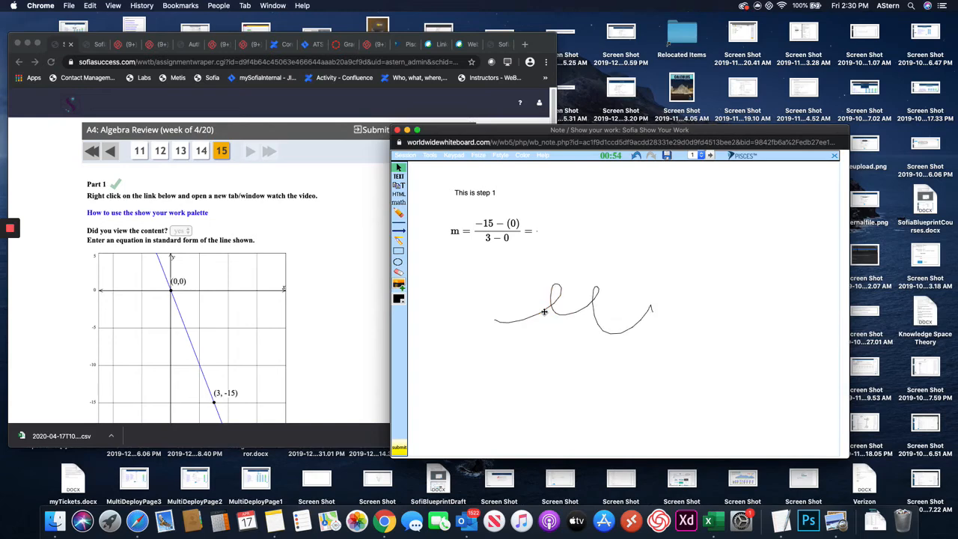
pyautogui.rightClick(561, 293)
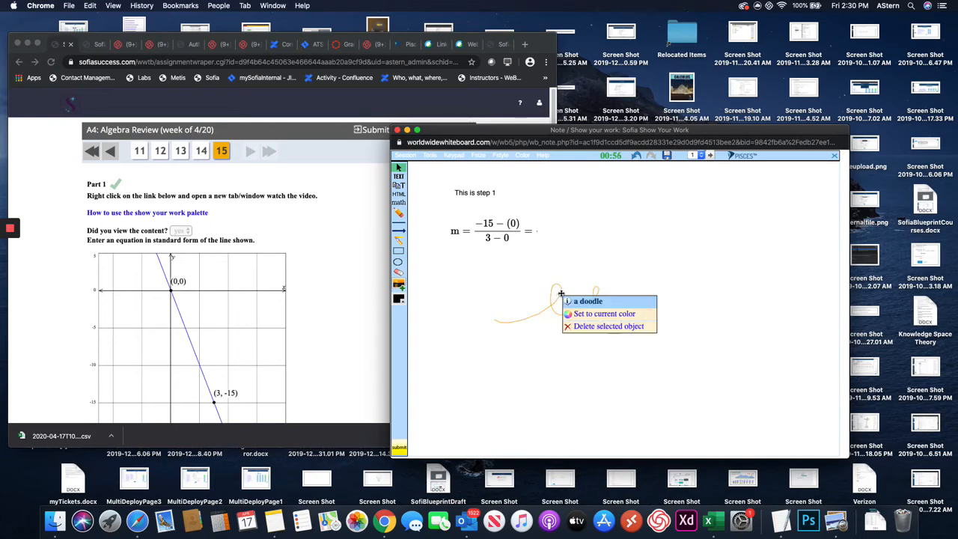
pyautogui.click(581, 326)
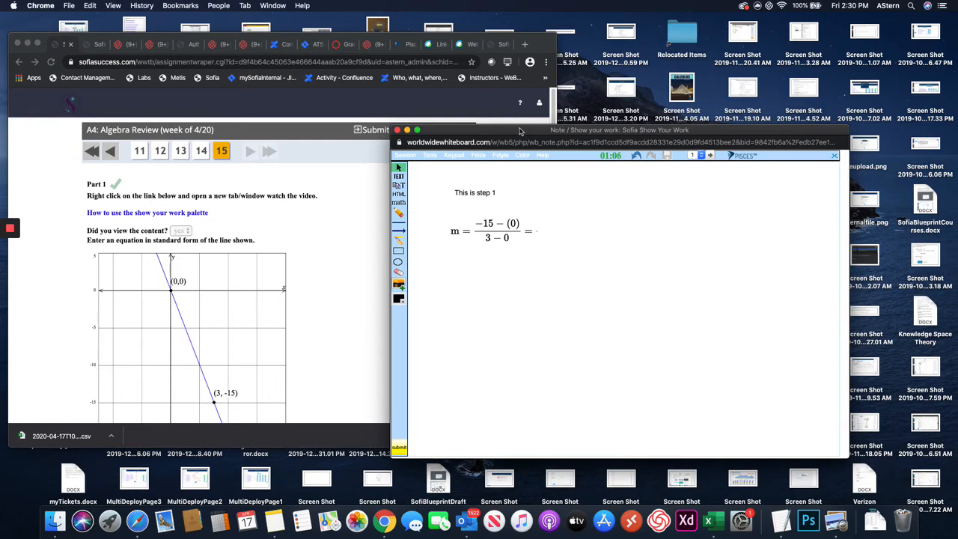
# - Move the whiteboard window aside to uncover the question tools in the assignment window
pyautogui.moveTo(522, 131); pyautogui.dragTo(653, 133)
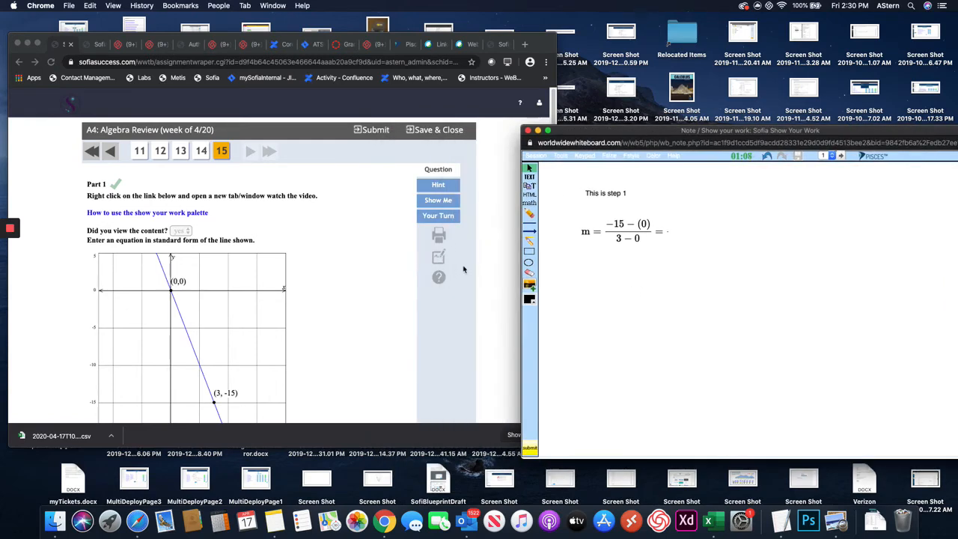
pyautogui.moveTo(9, 232)
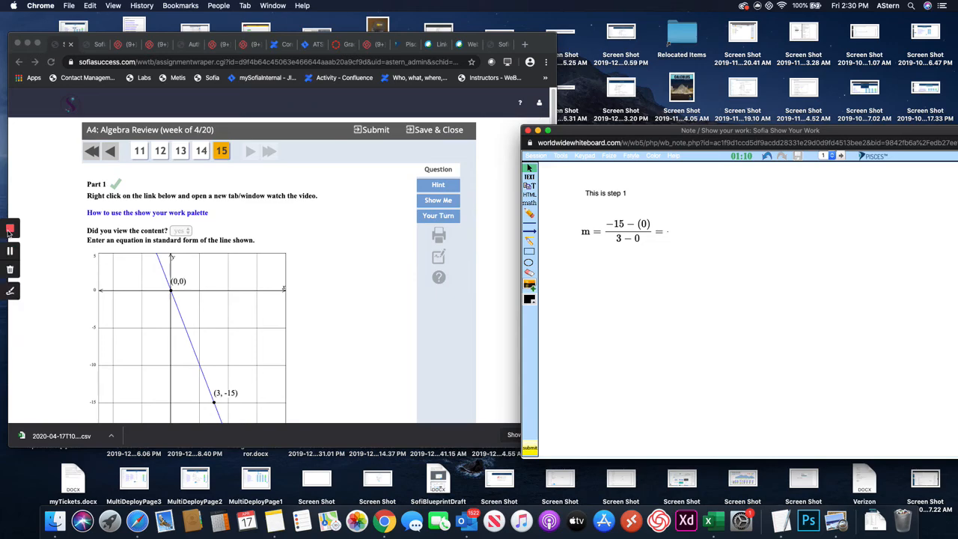